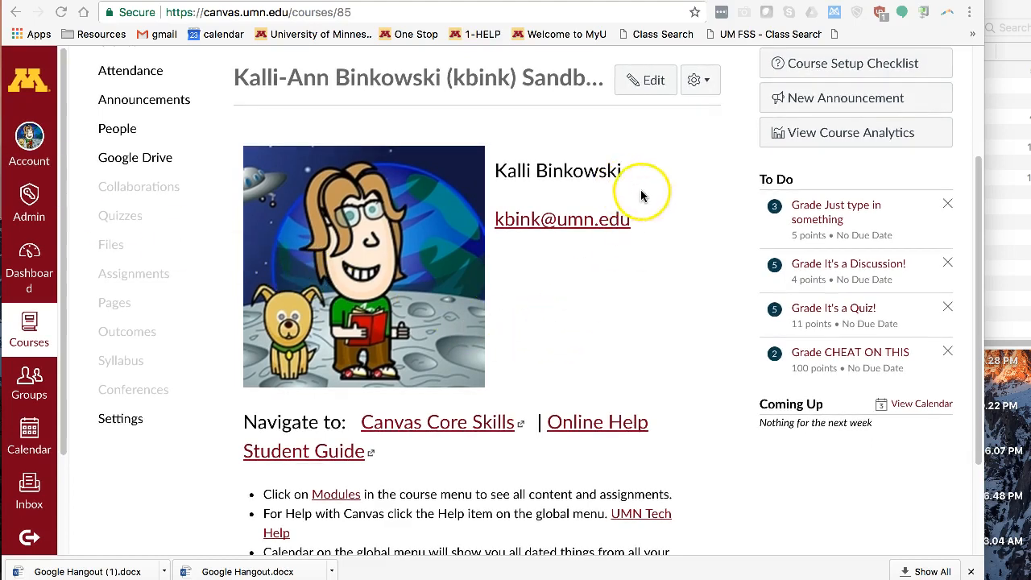
- Open the course home page for editing and add "| Powerpoint" after the Online Help Student Guide link
click(651, 83)
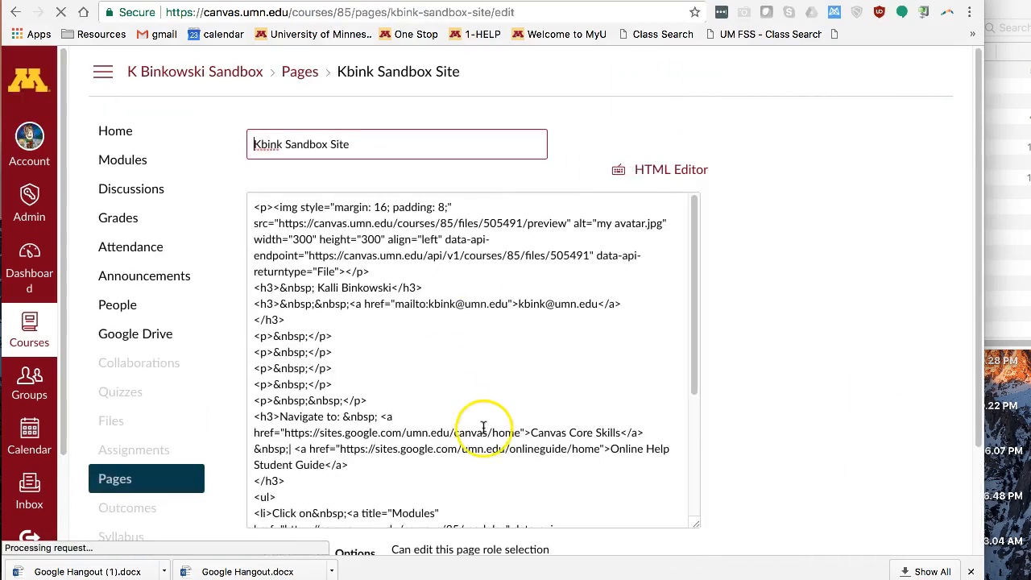
scroll(604, 387, down, 3)
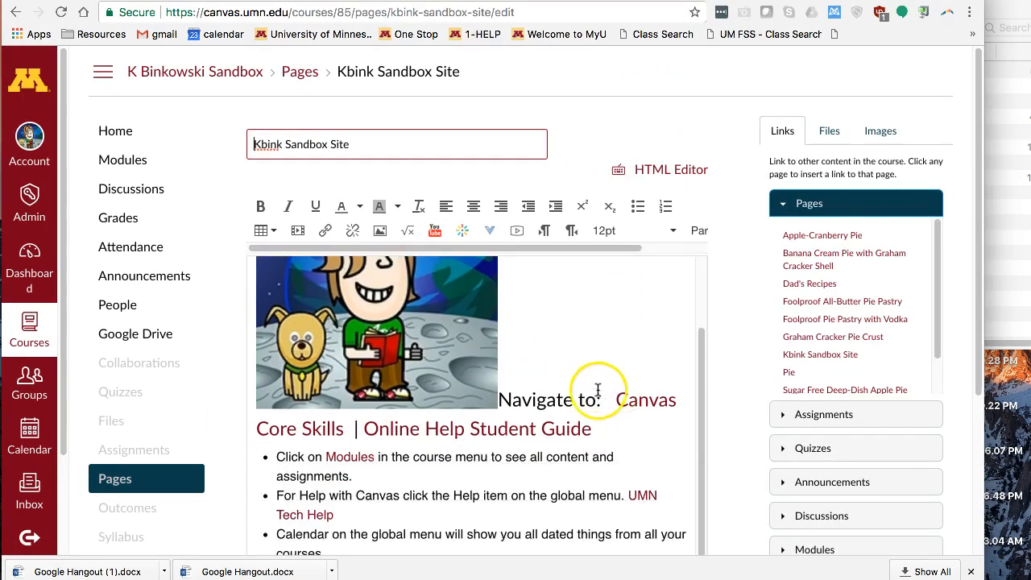
click(615, 410)
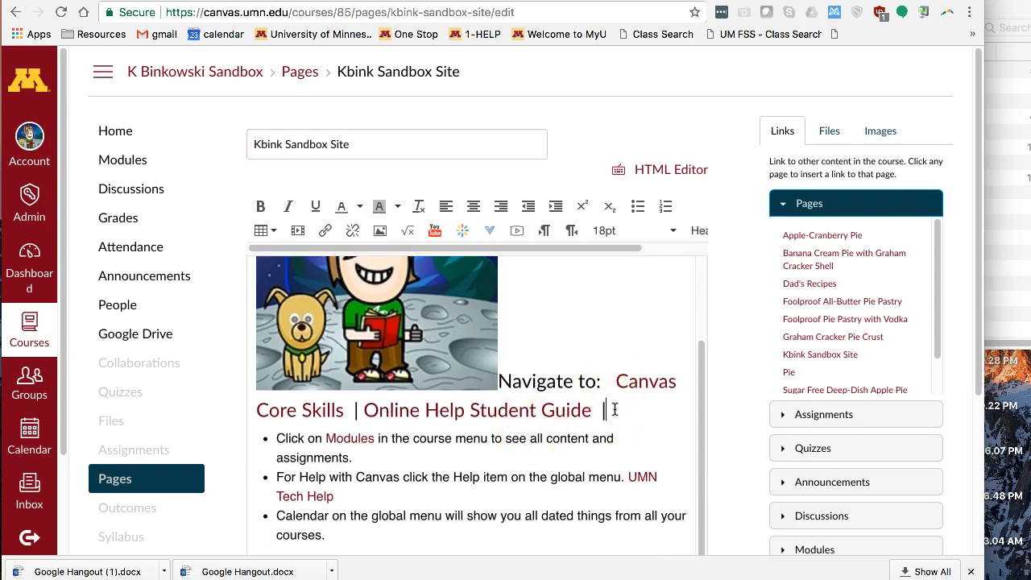
text(Powerpoint)
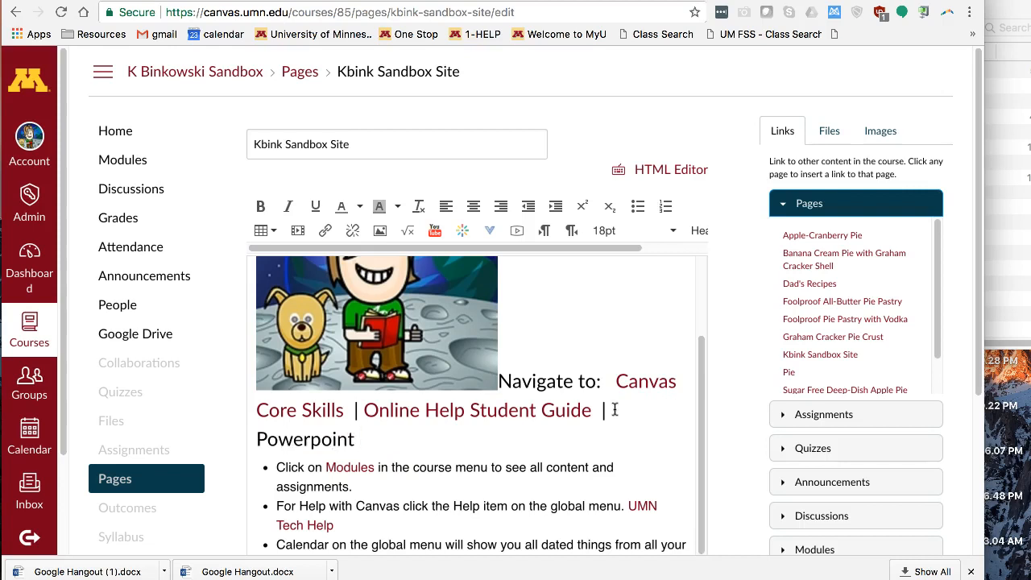
- Select the word Powerpoint in the page text and start choosing a new file to upload for it
click(606, 411)
drag(355, 439, 284, 443)
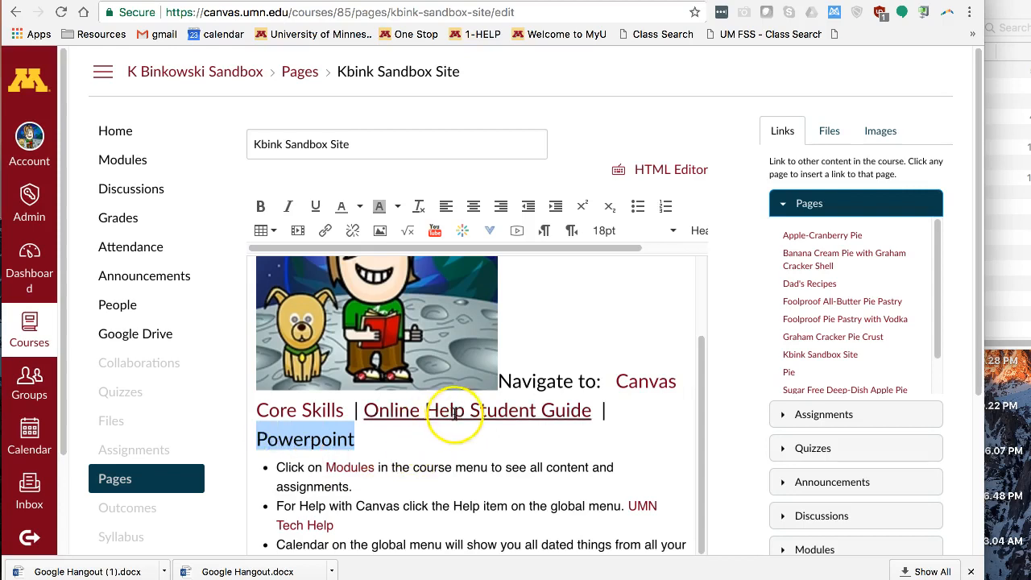
scroll(232, 408, down, 1)
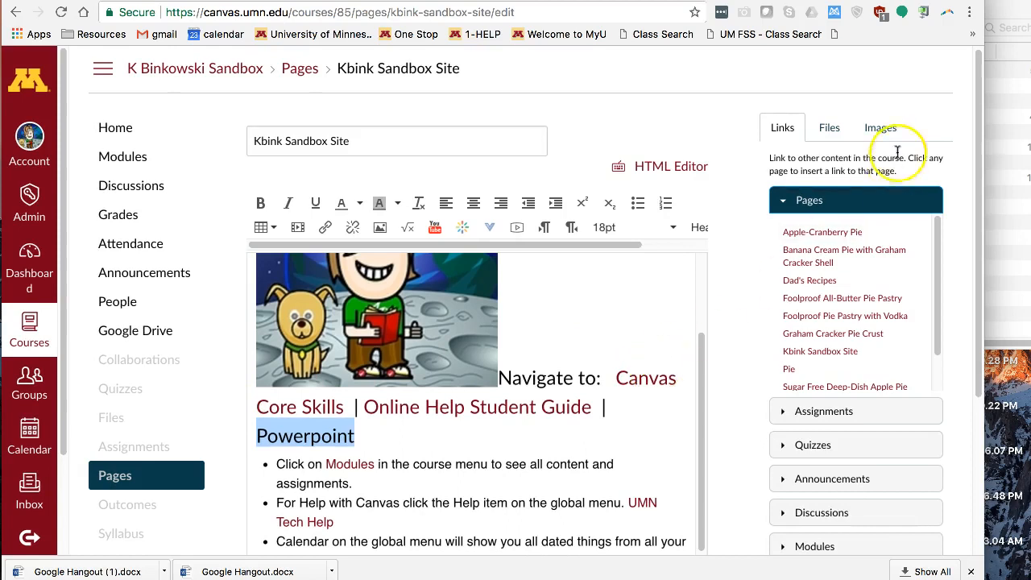
click(829, 131)
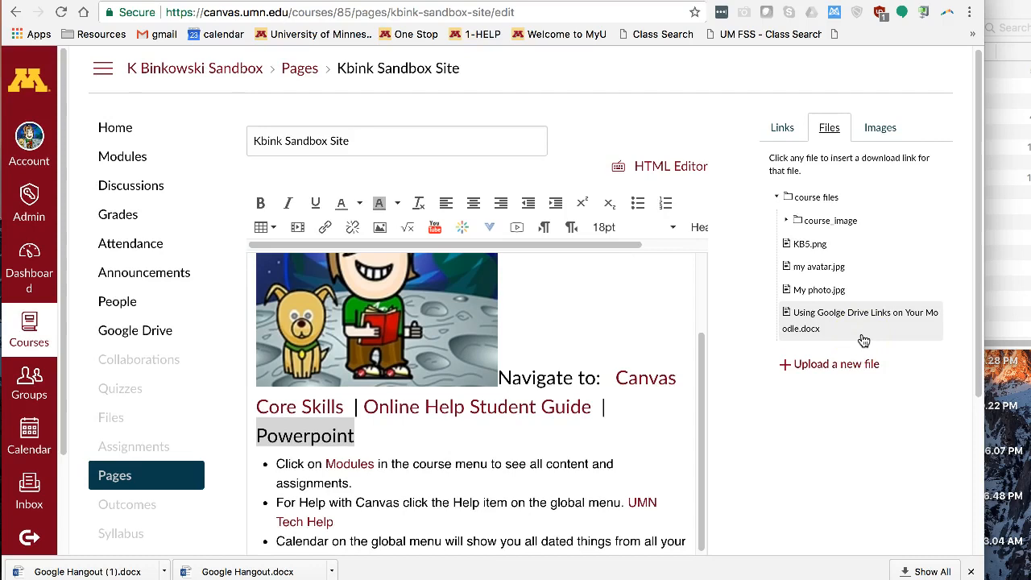
click(838, 368)
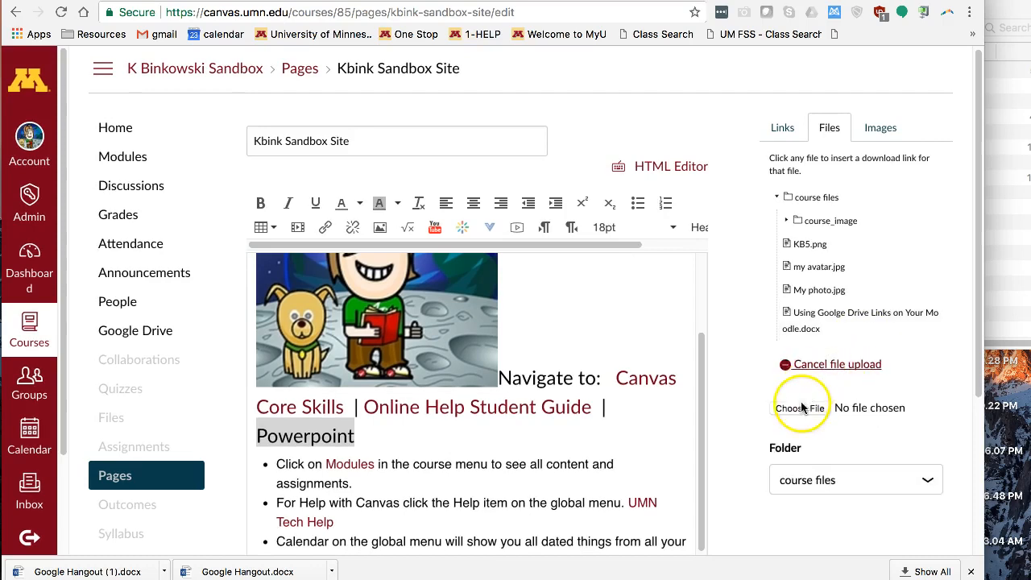
click(806, 408)
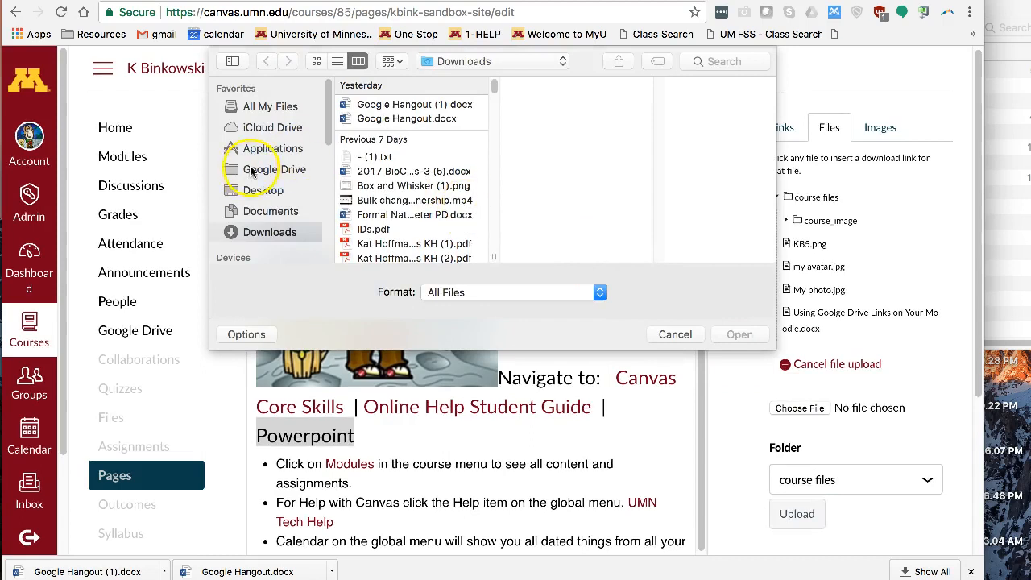
- Choose blendkitreader_v2.pdf from the Blendkit 2015 folder inside the Google Drive Resources folder
click(250, 169)
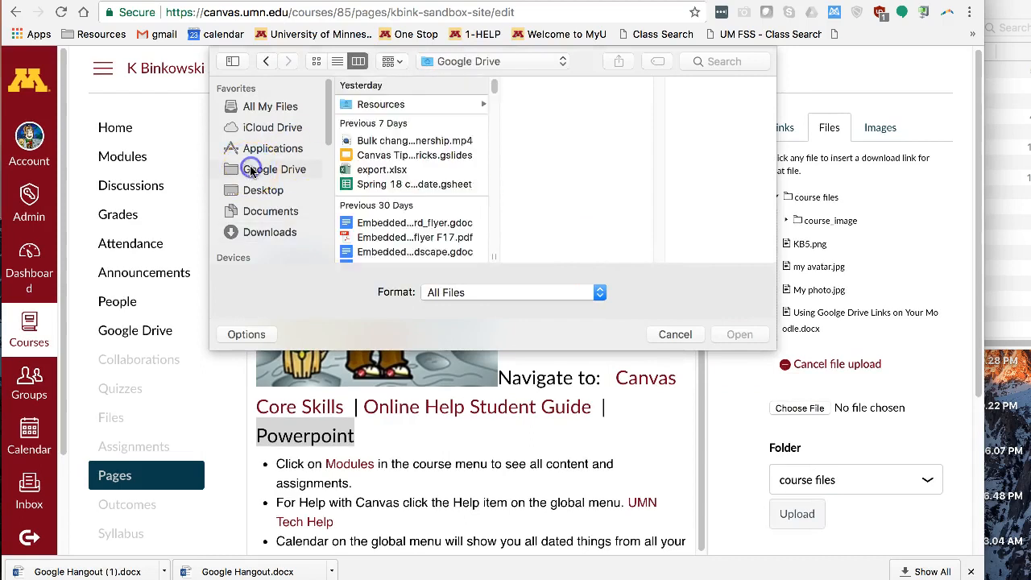
click(398, 104)
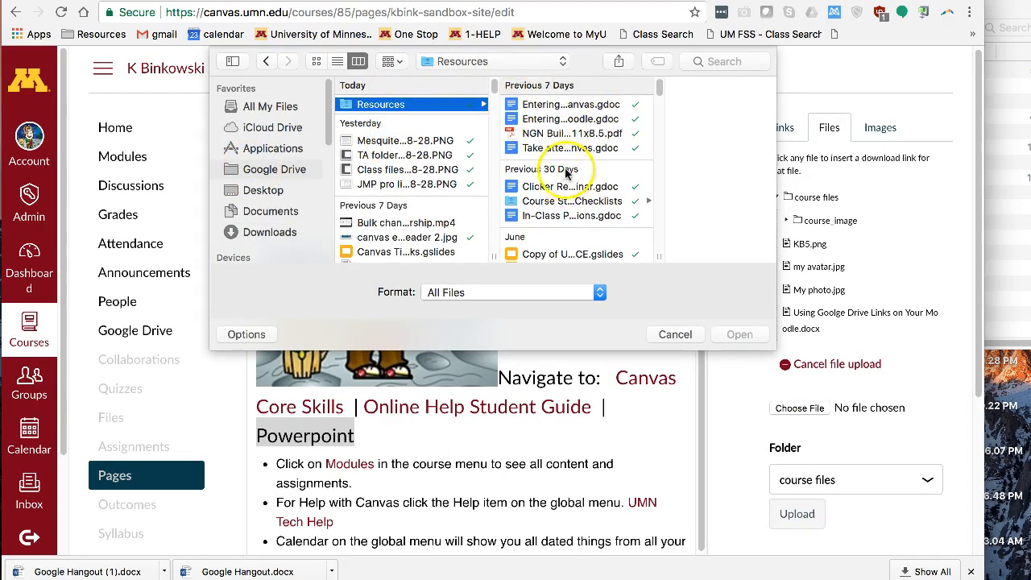
scroll(568, 190, down, 3)
scroll(568, 191, down, 5)
scroll(568, 185, up, 3)
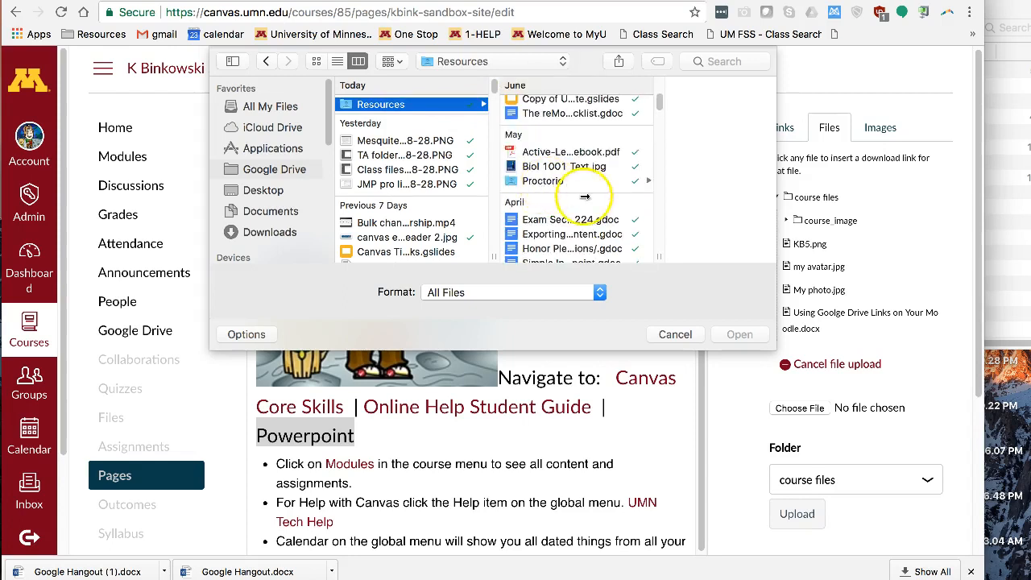
scroll(564, 191, down, 10)
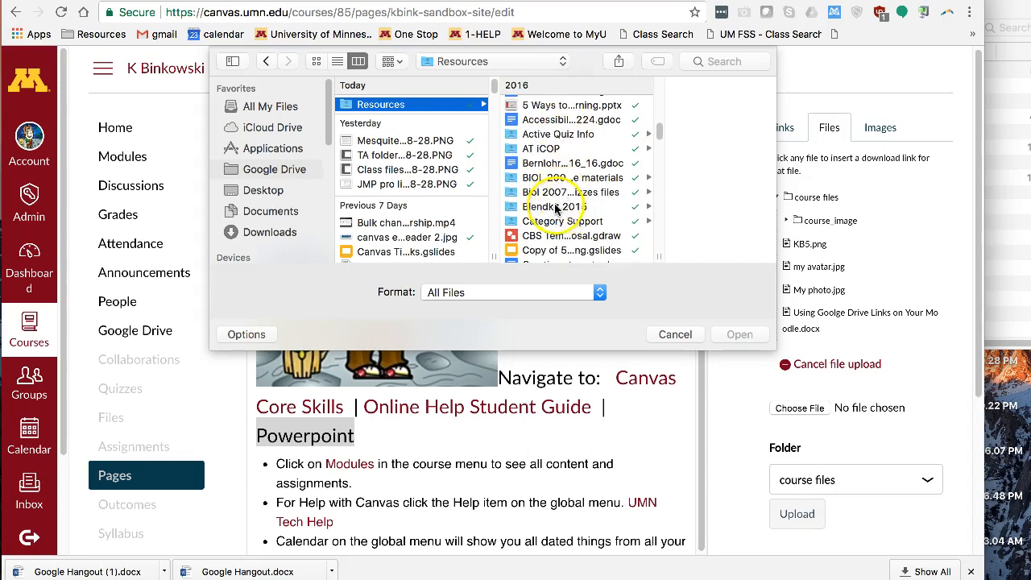
click(555, 207)
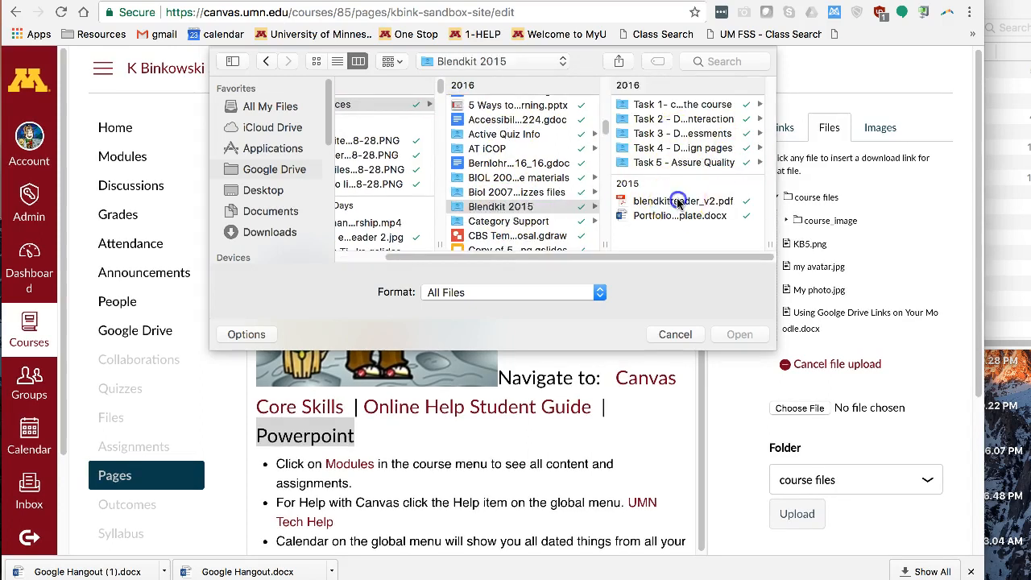
double_click(678, 203)
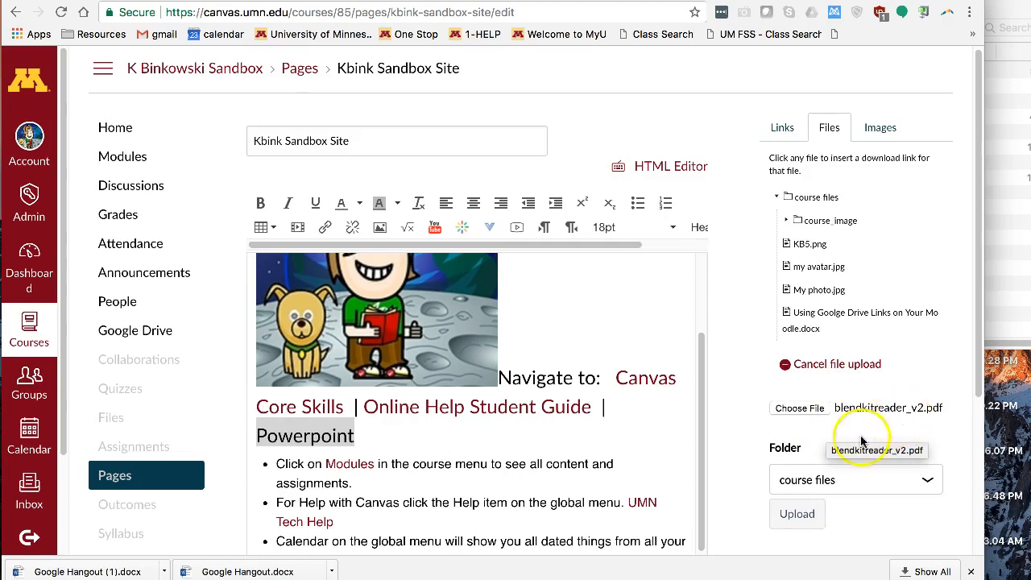
- Upload the chosen PDF to the course files folder, linking it to the selected word Powerpoint
click(931, 481)
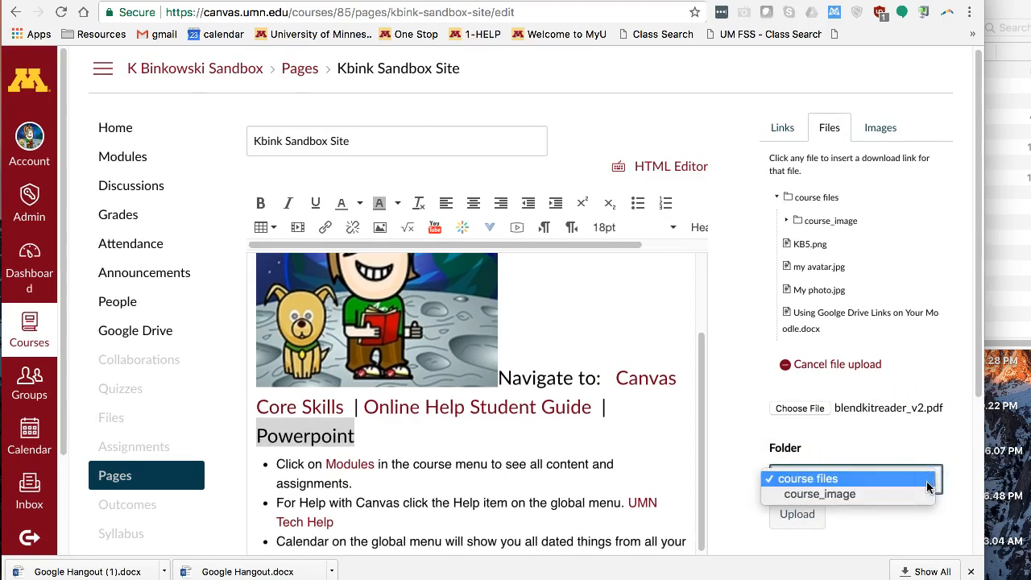
click(845, 480)
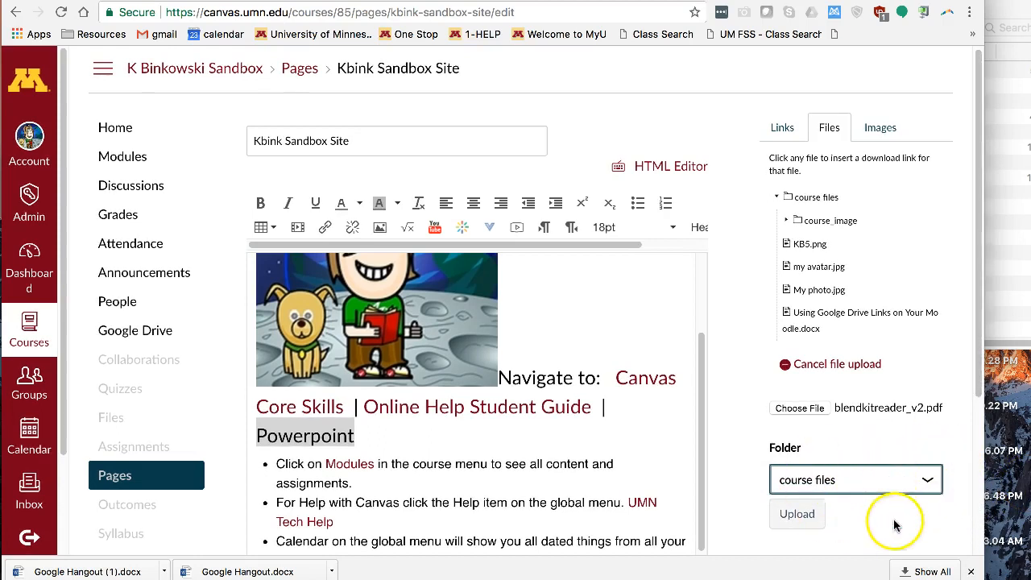
click(798, 515)
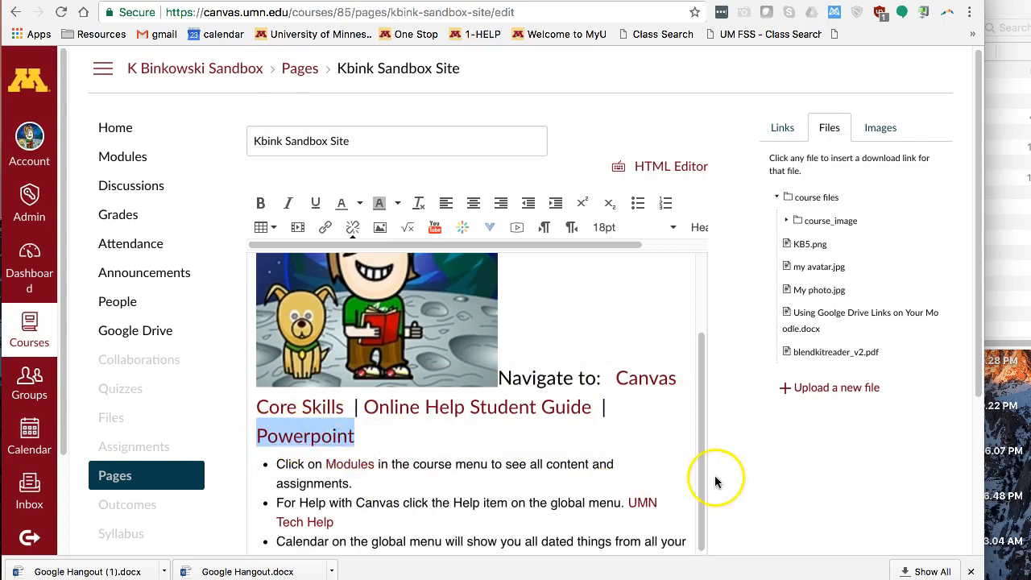
- Save the page and open the downloaded blendkitreader_v2.pdf to check the Powerpoint link
scroll(714, 482, down, 5)
click(692, 510)
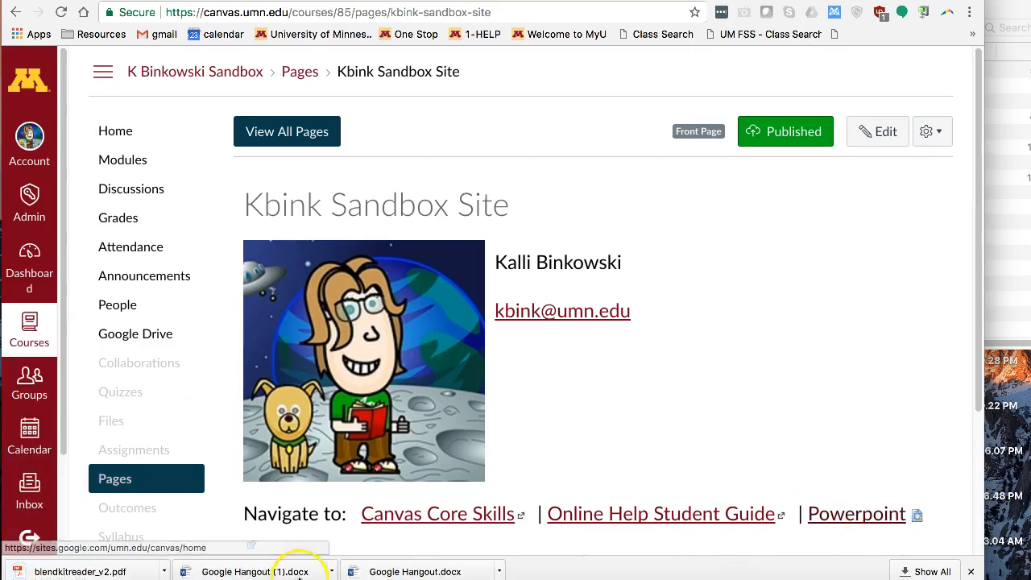
click(103, 571)
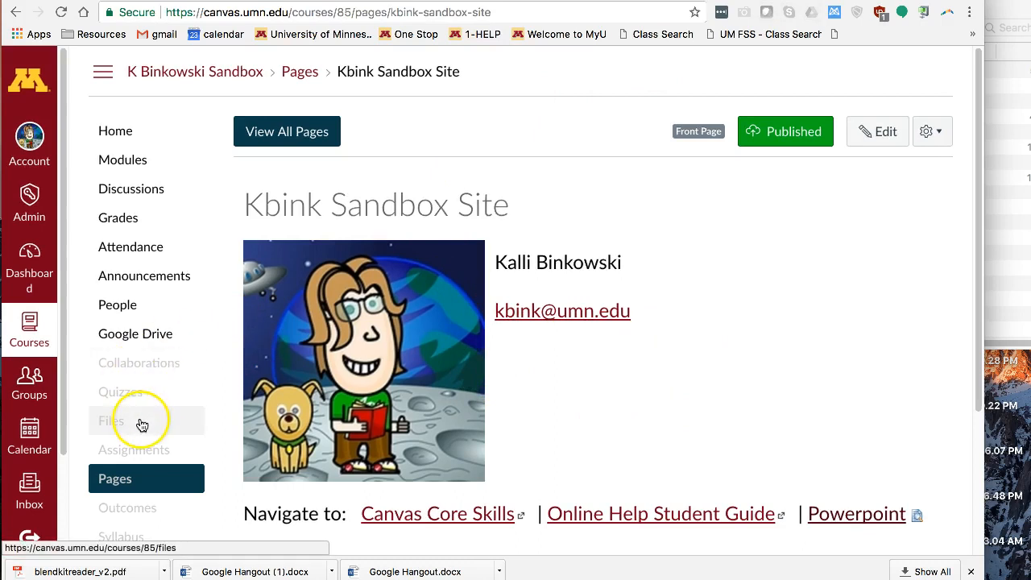
- In the course modules, start adding an item of type File to Dad's Recipes, using the New File option
click(133, 160)
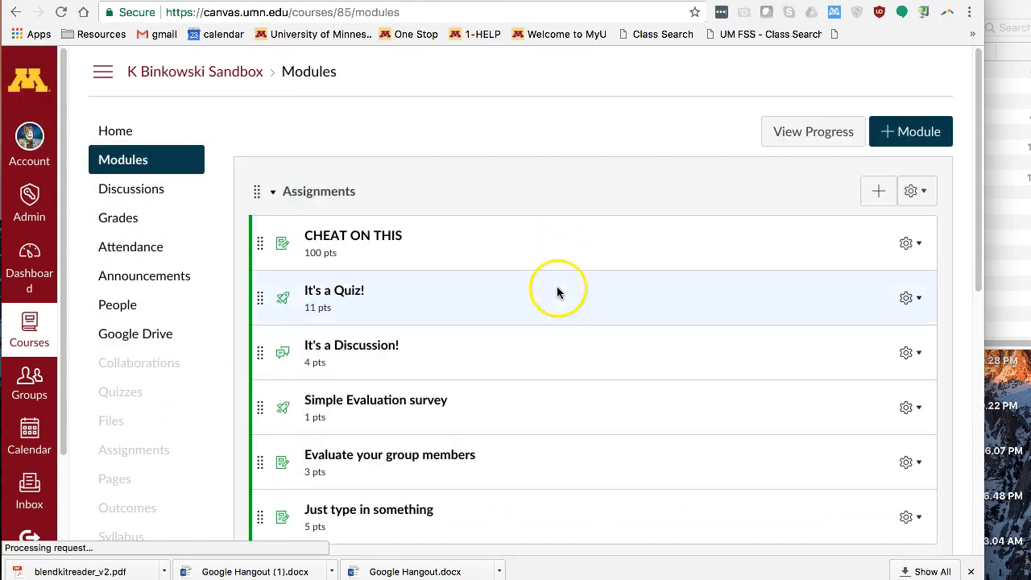
scroll(724, 314, down, 5)
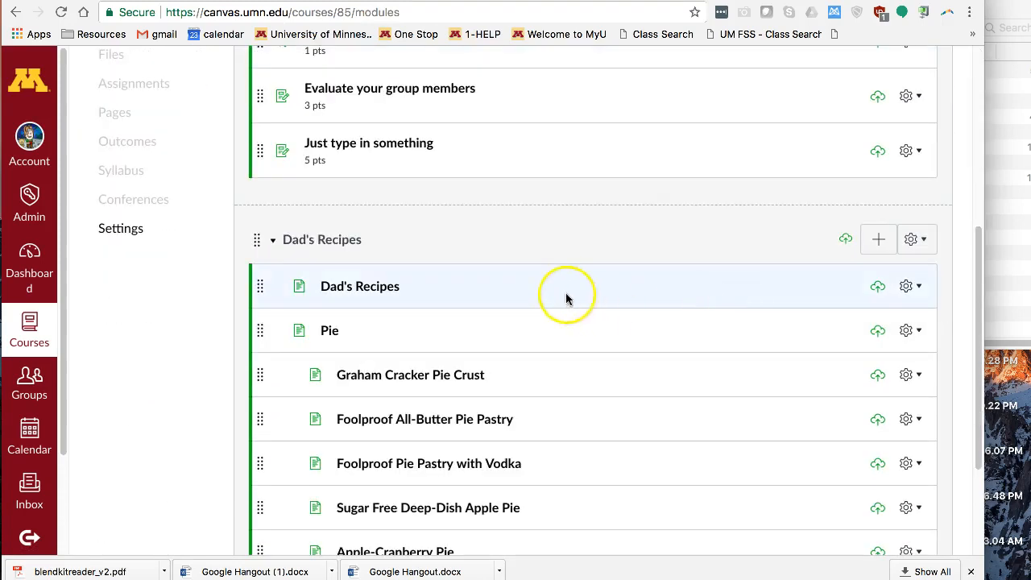
click(872, 238)
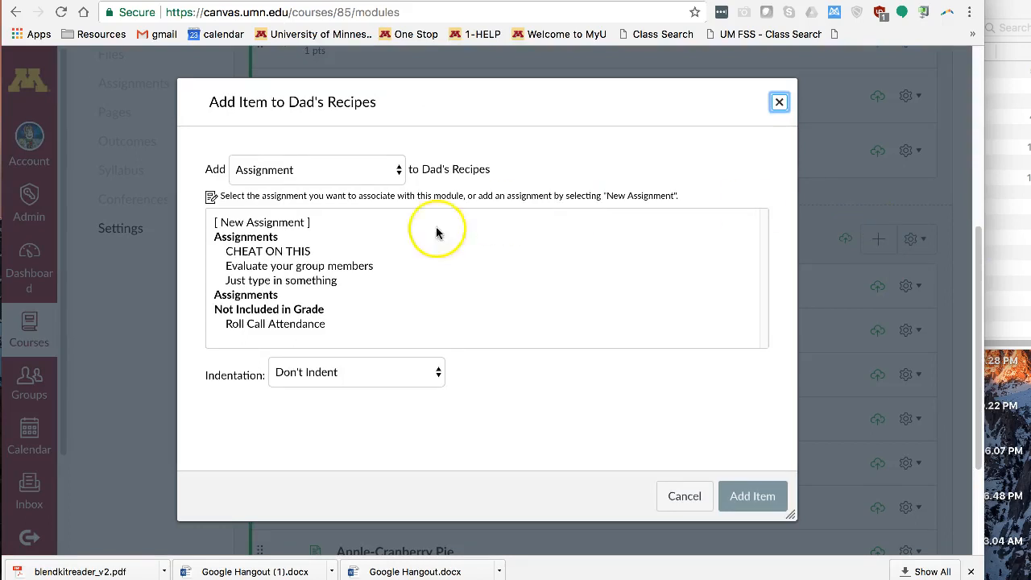
click(385, 170)
click(356, 200)
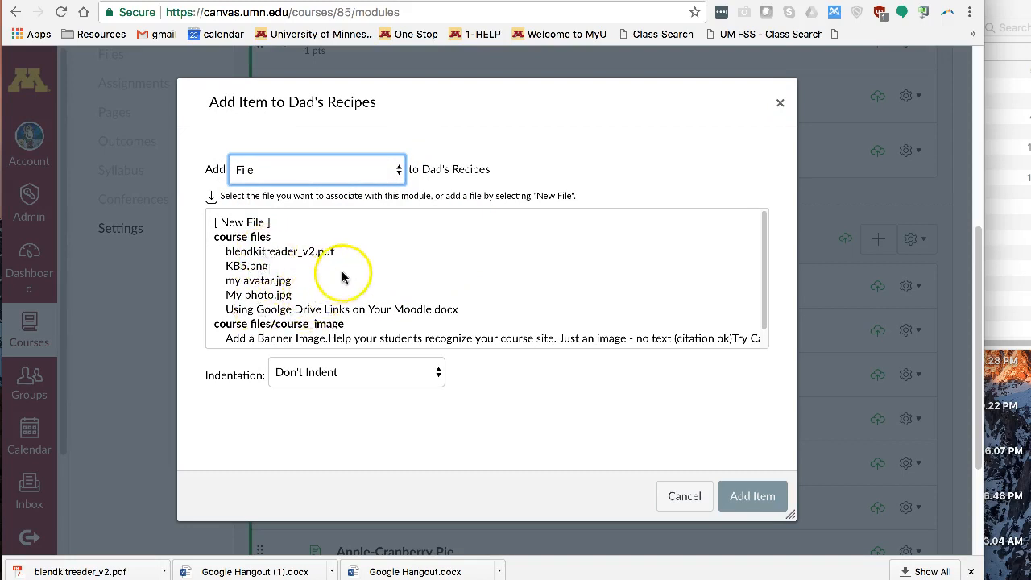
click(234, 224)
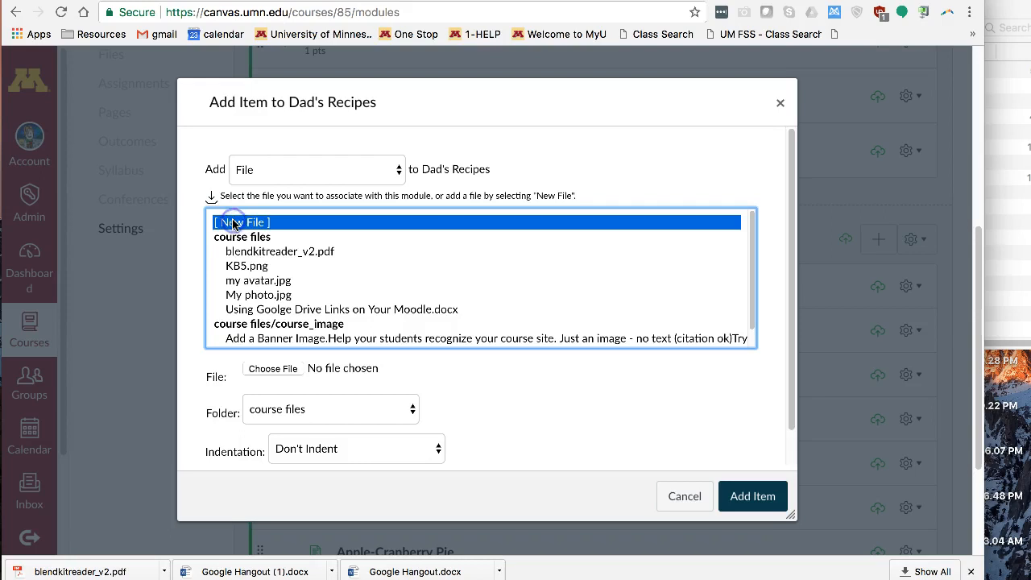
- Choose Portfolio Submission Template.docx with course files as its folder, and add it to the Dad's Recipes module
click(280, 369)
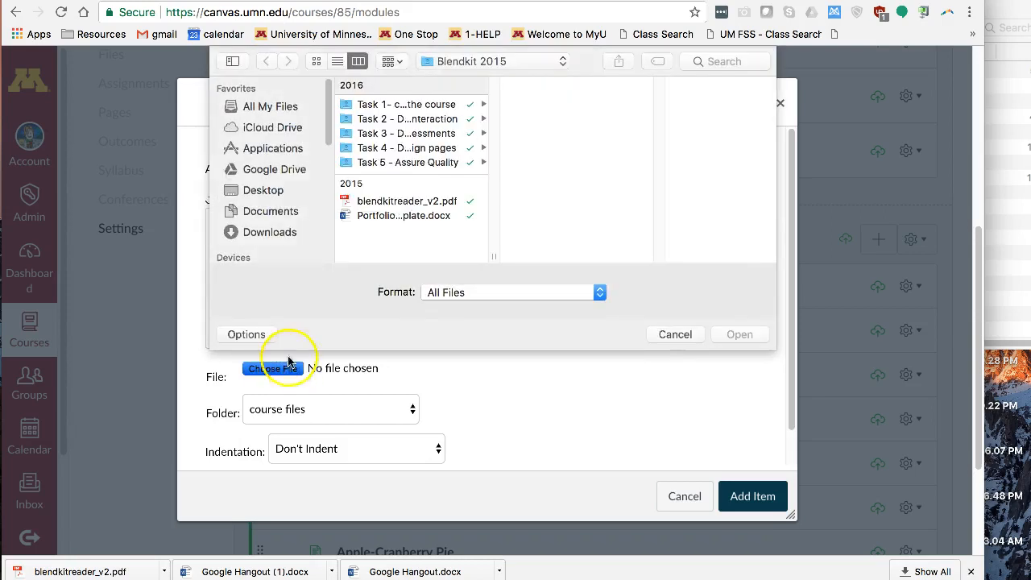
click(394, 215)
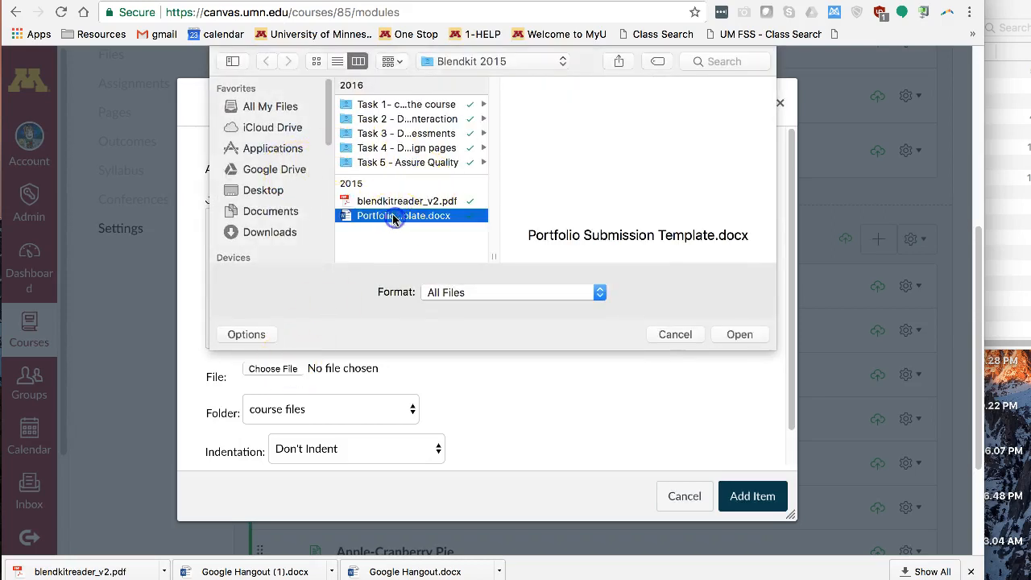
click(739, 335)
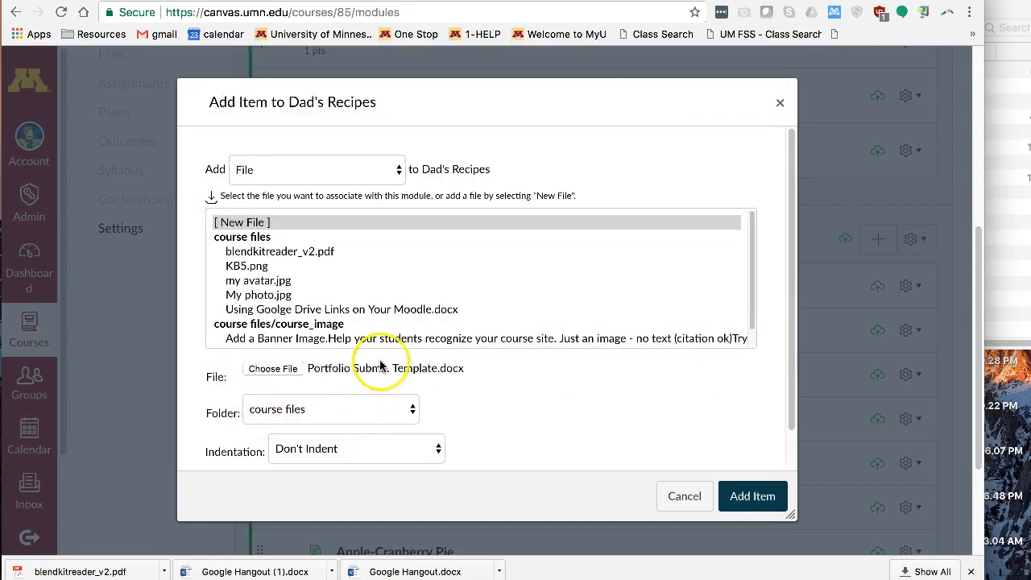
click(412, 409)
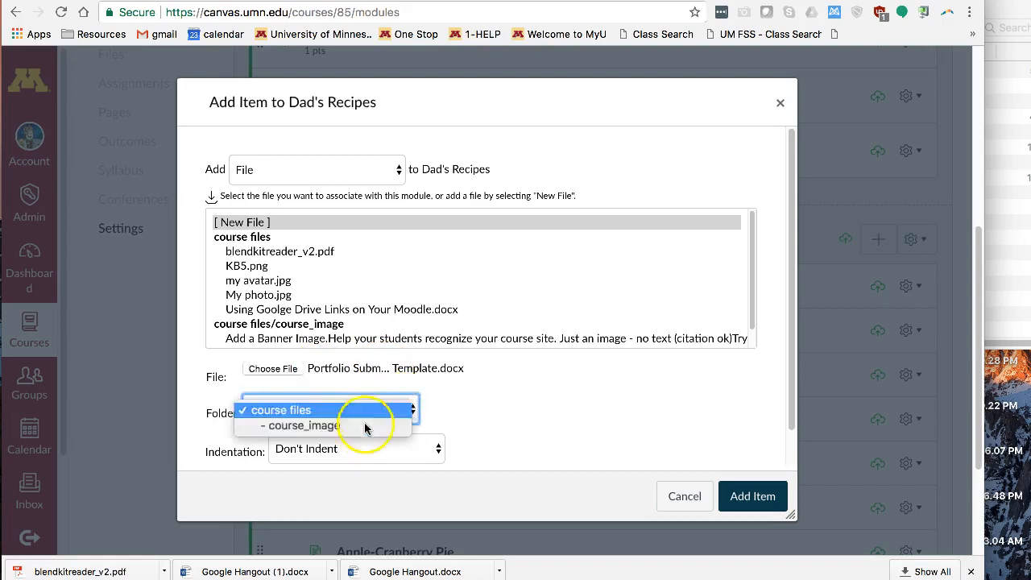
click(357, 410)
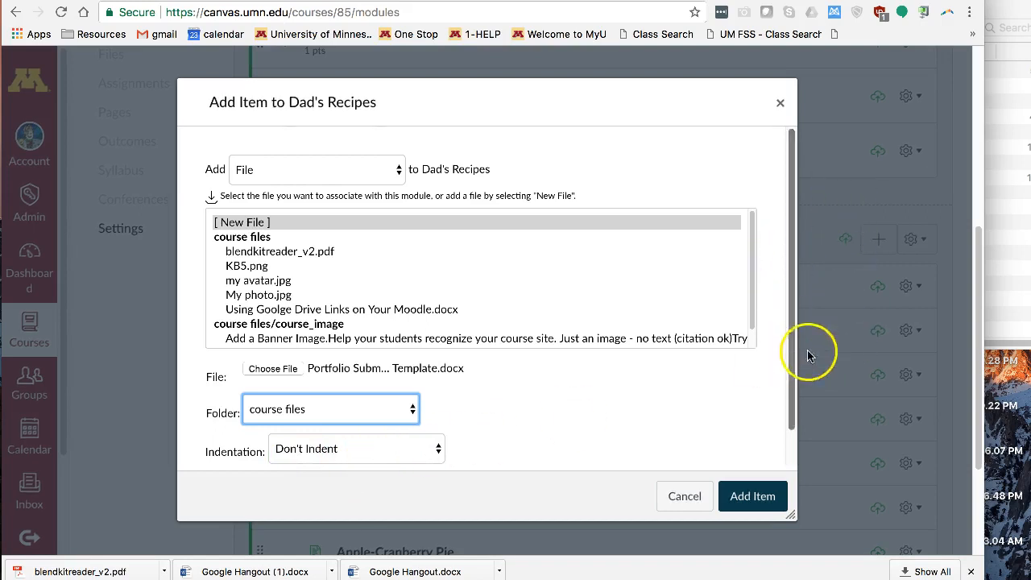
click(760, 497)
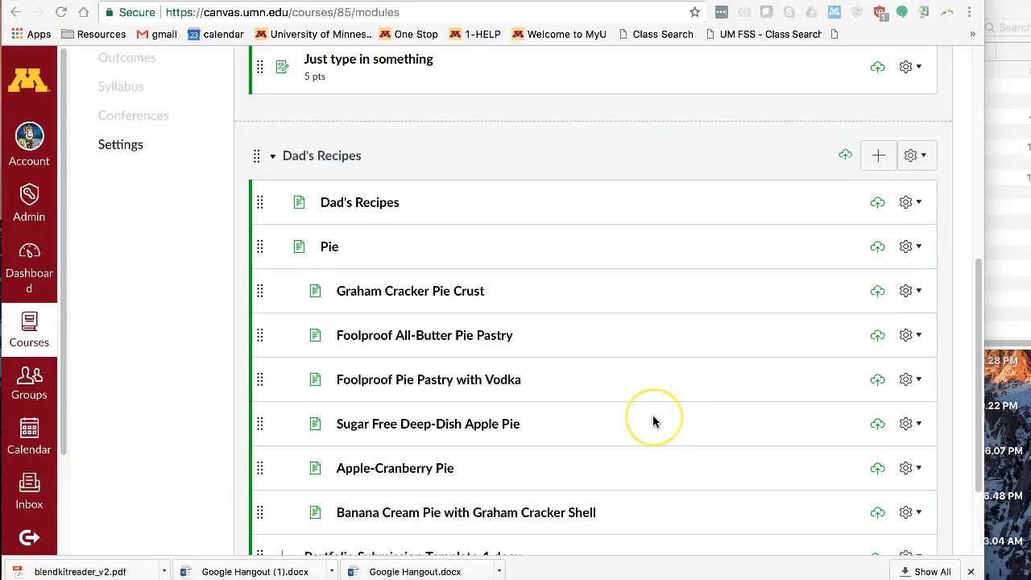
- Move the Portfolio Submission Template file between Sugar Free Deep-Dish Apple Pie and Apple-Cranberry Pie in the module
scroll(653, 415, down, 3)
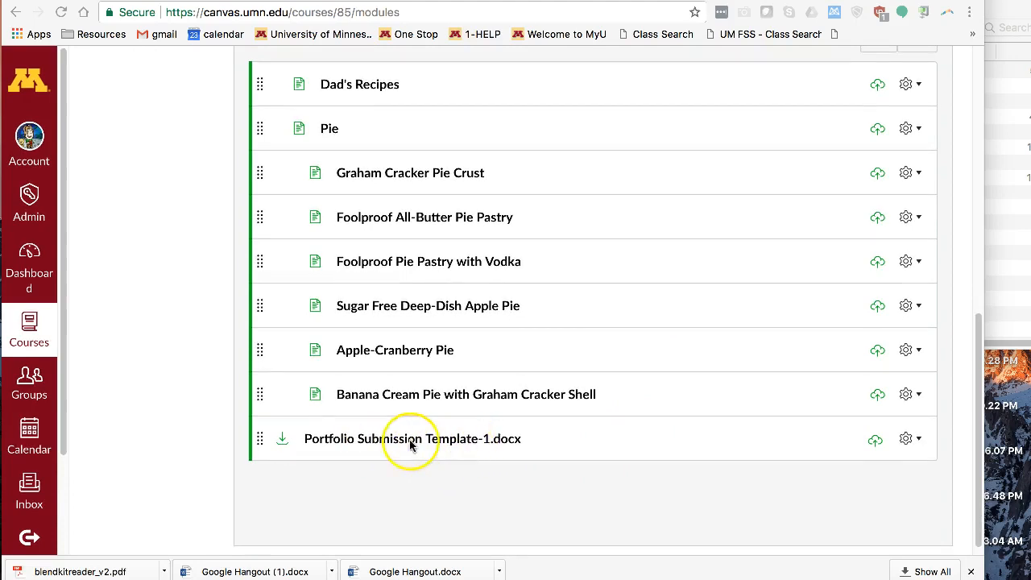
drag(254, 439, 279, 344)
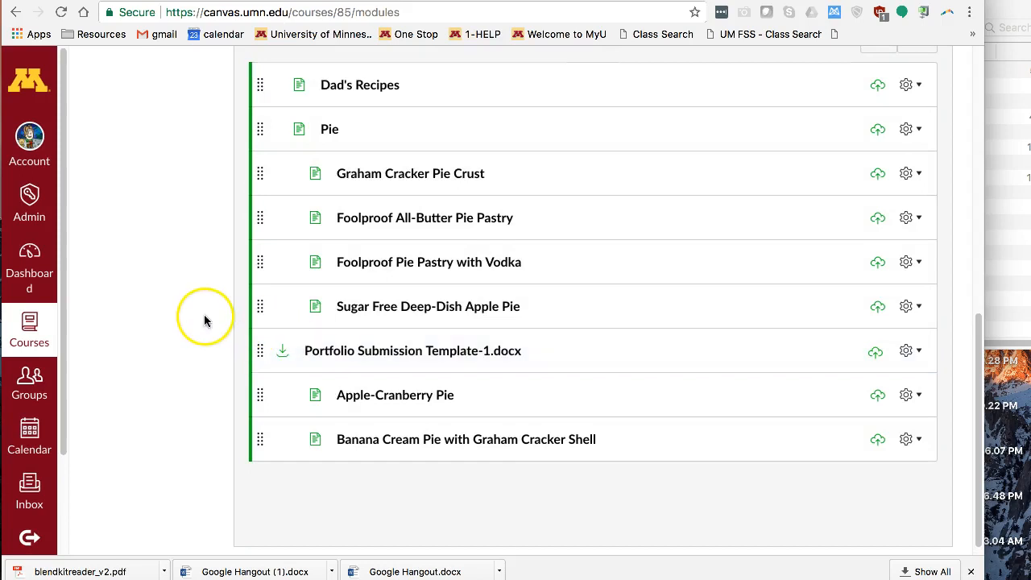
- Open the course's Files page
scroll(201, 322, up, 15)
scroll(194, 326, down, 2)
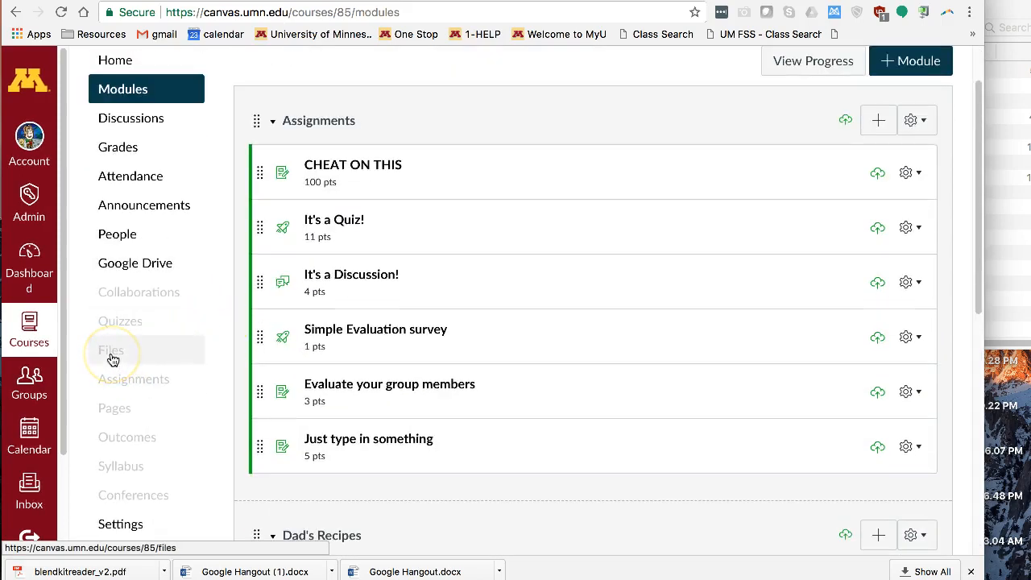
click(113, 358)
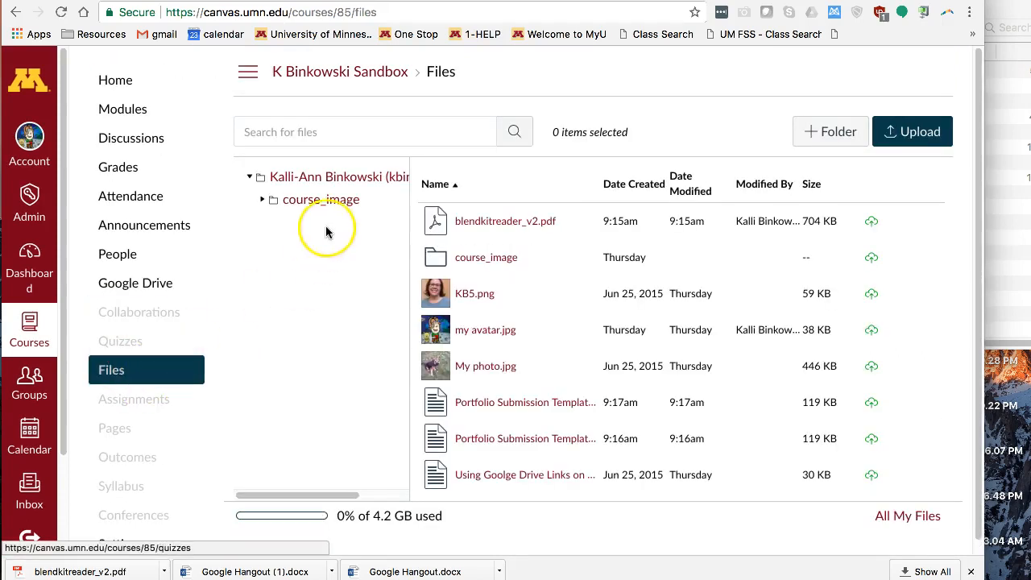
- Browse the contents of the course's root folder and its course_image subfolder
click(323, 179)
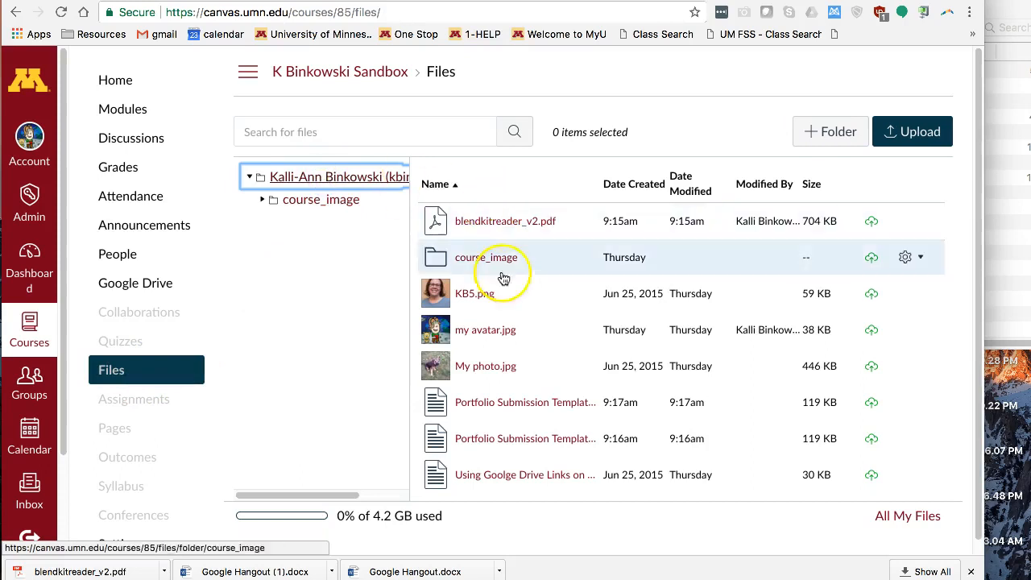
scroll(506, 421, down, 1)
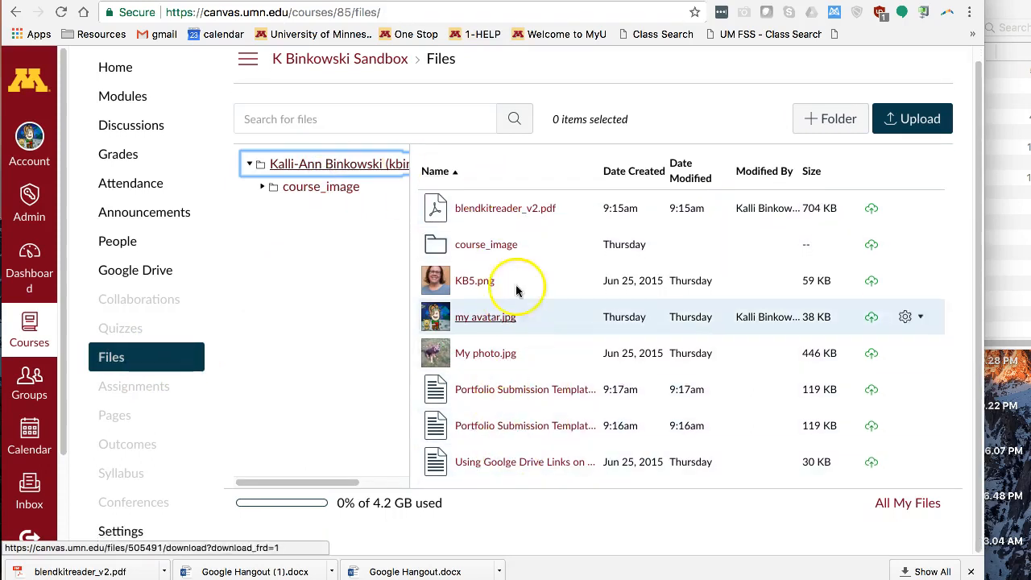
click(306, 189)
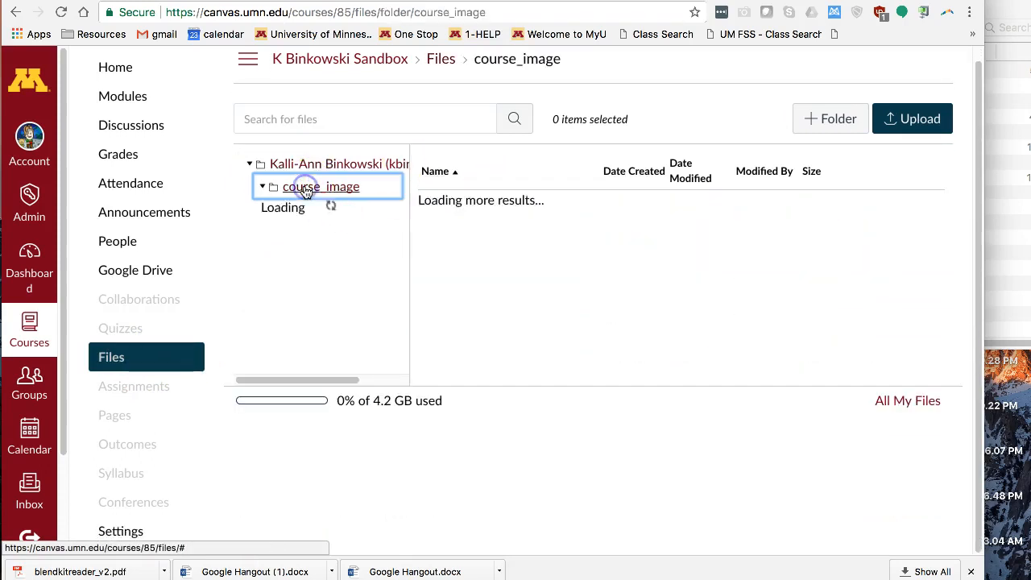
click(271, 165)
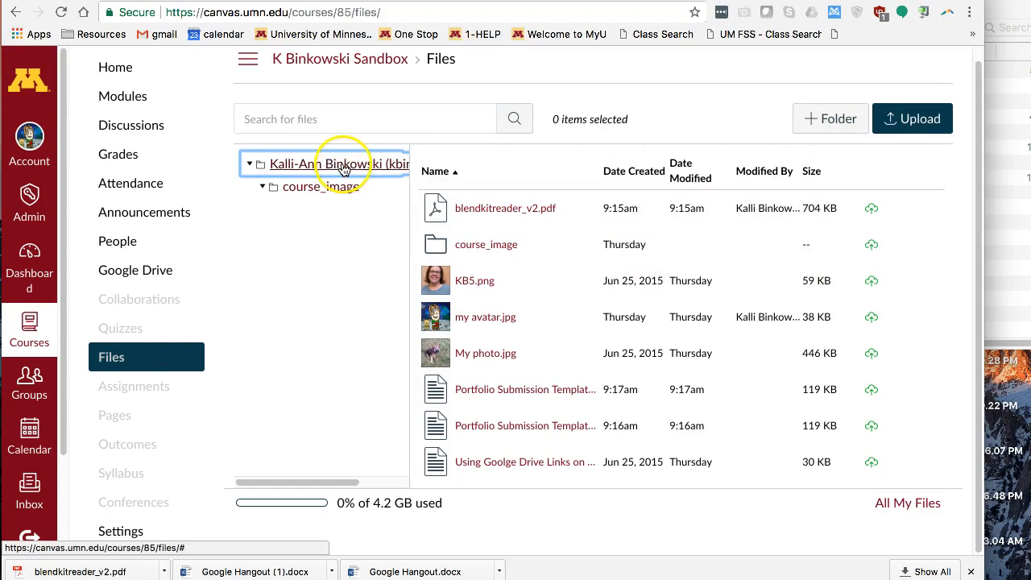
- Open the course_image folder and upload My photo.jpg into it from the My practice documents folder in Finder
click(335, 186)
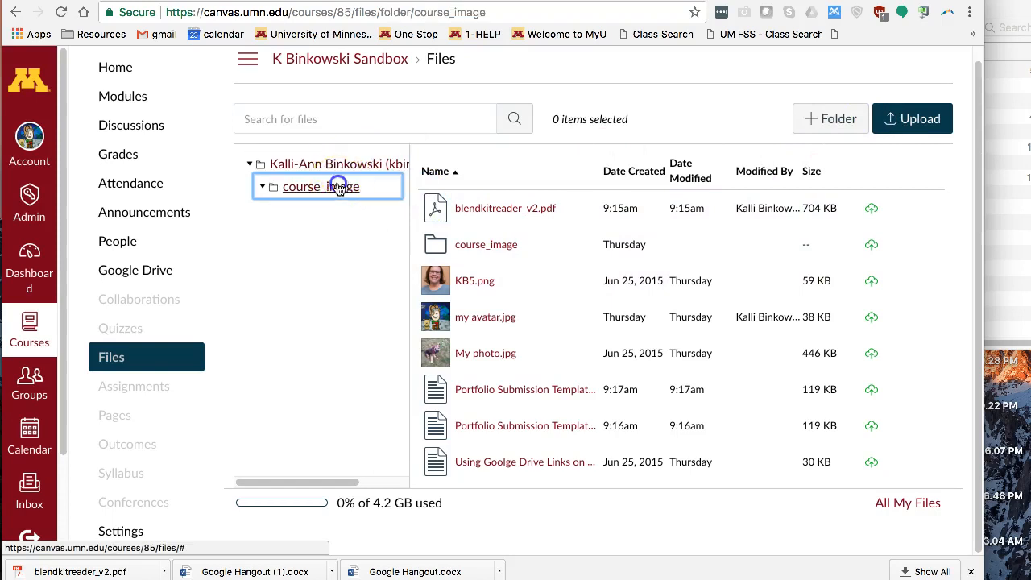
click(993, 236)
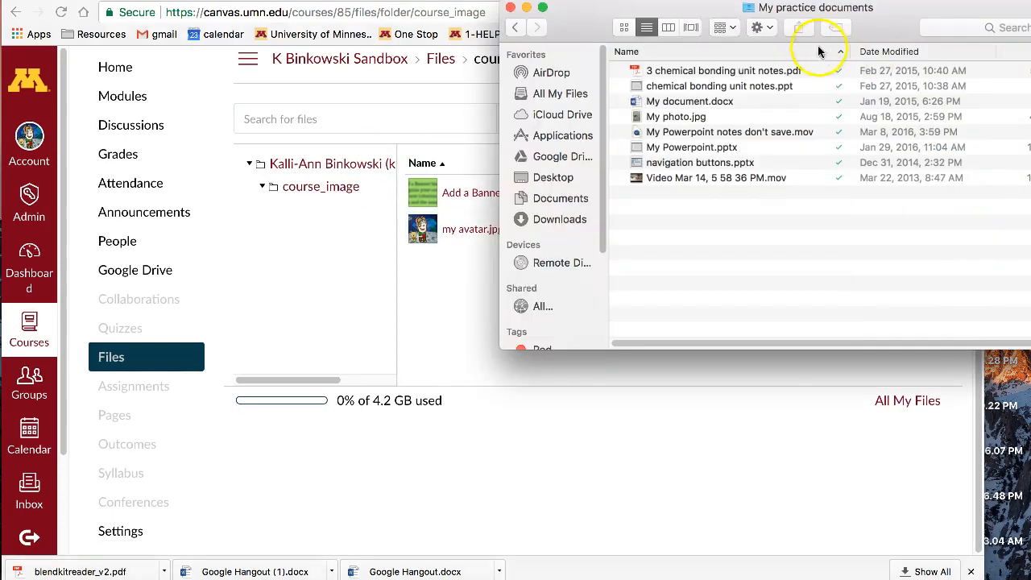
drag(731, 14, 798, 52)
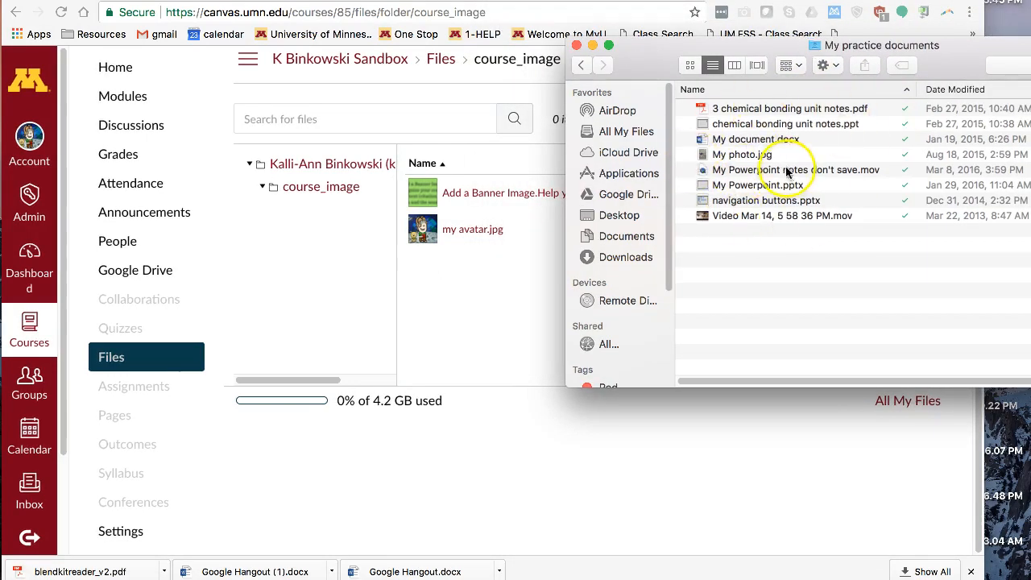
drag(706, 158, 537, 266)
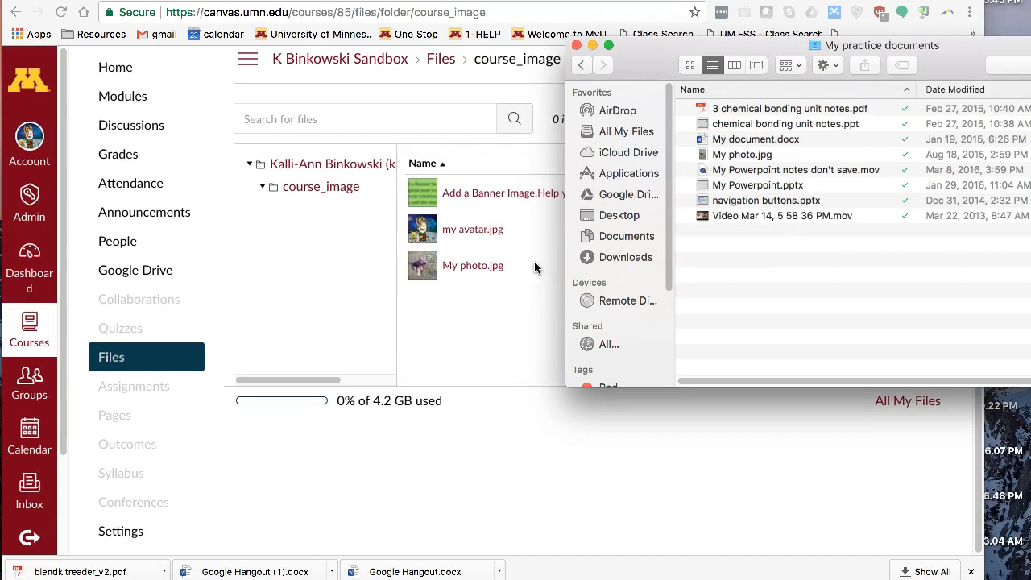
- Upload My Powerpoint notes don't save.mov and Video Mar 14, 5 58 36 PM.mov from Finder to the course's root folder, and close the Finder window
click(297, 166)
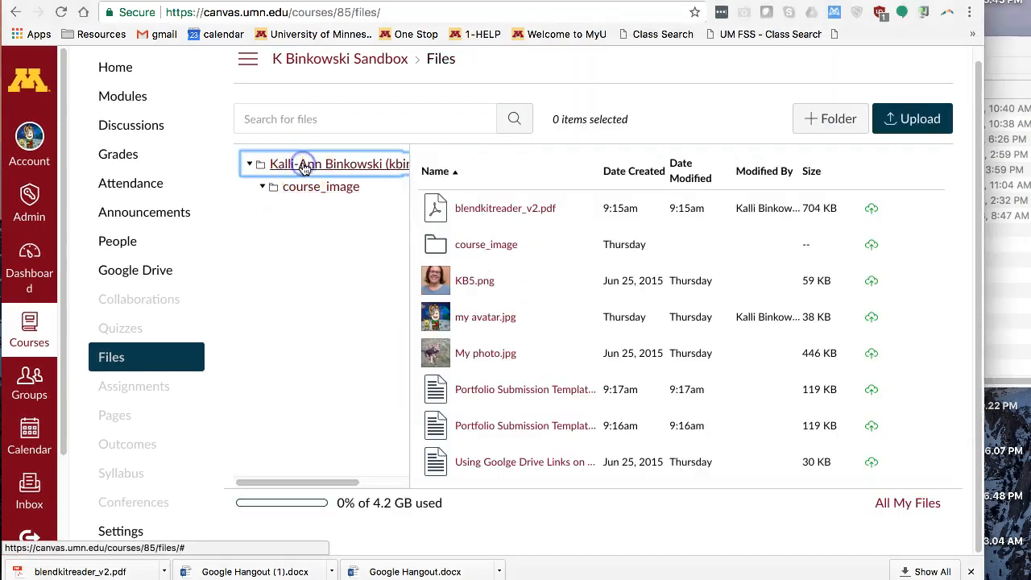
click(1008, 264)
drag(708, 170, 525, 348)
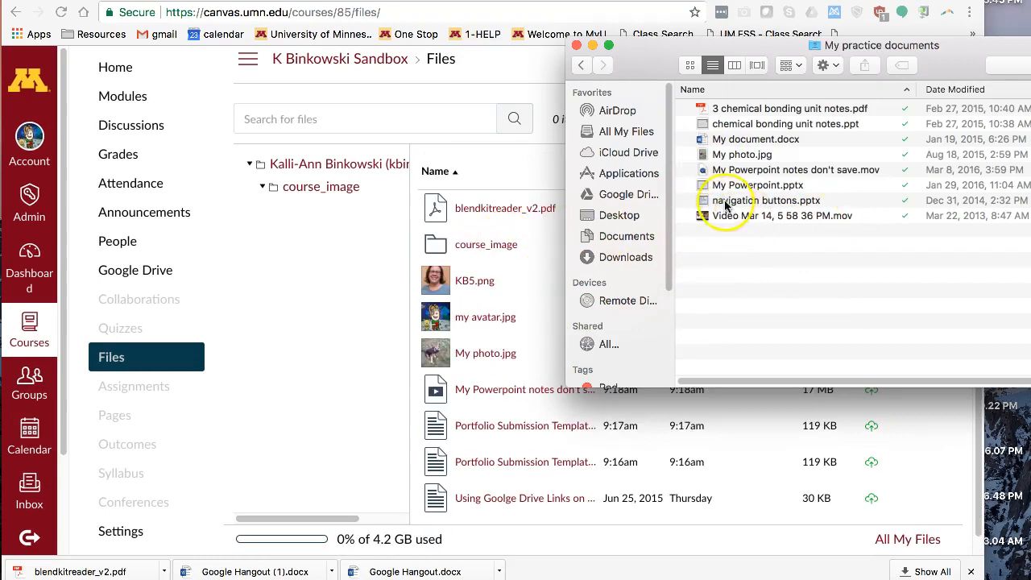
drag(727, 214, 544, 270)
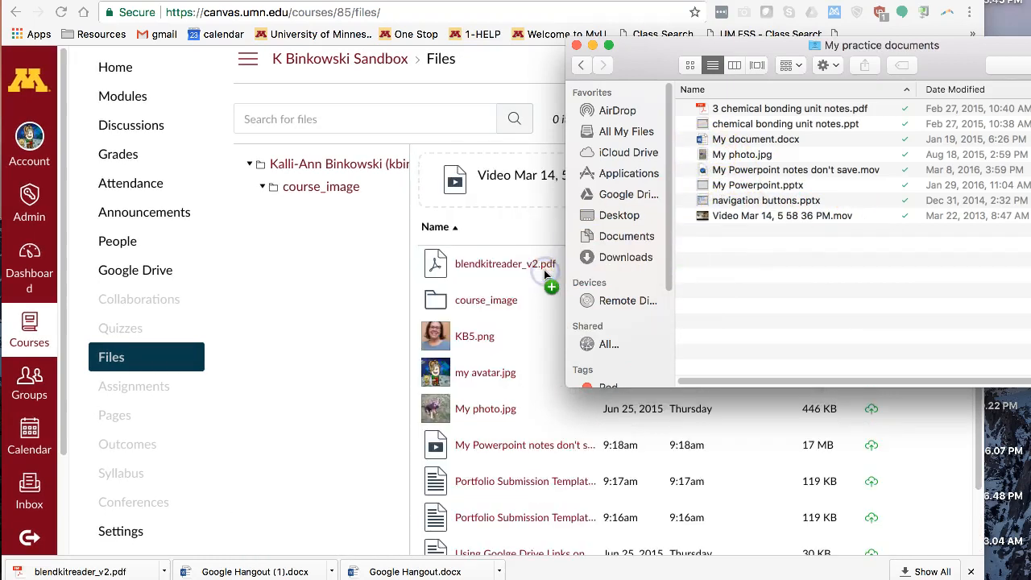
click(577, 46)
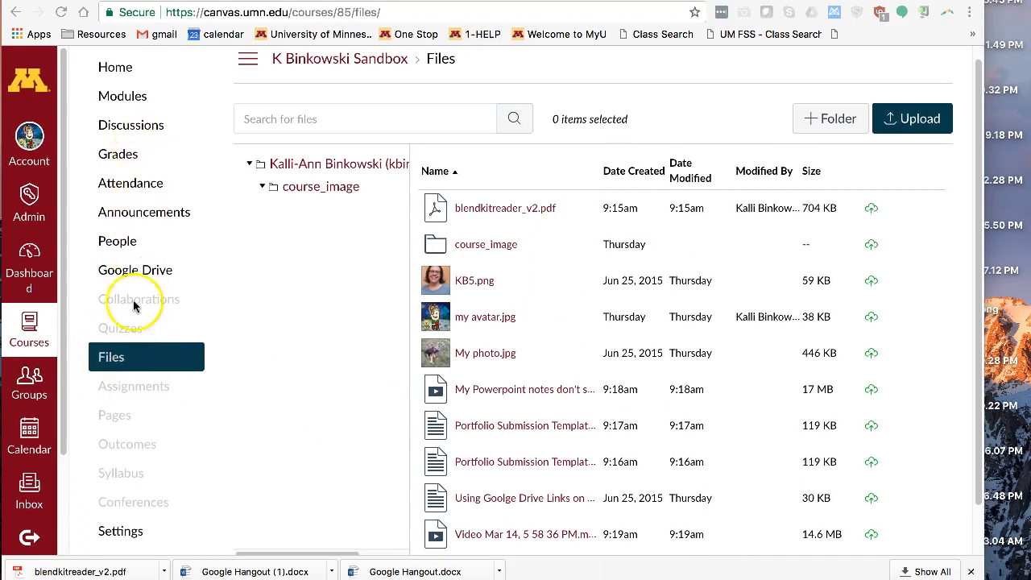
- Open the course's Modules page and start adding an item of type File to the Assignments module
click(118, 98)
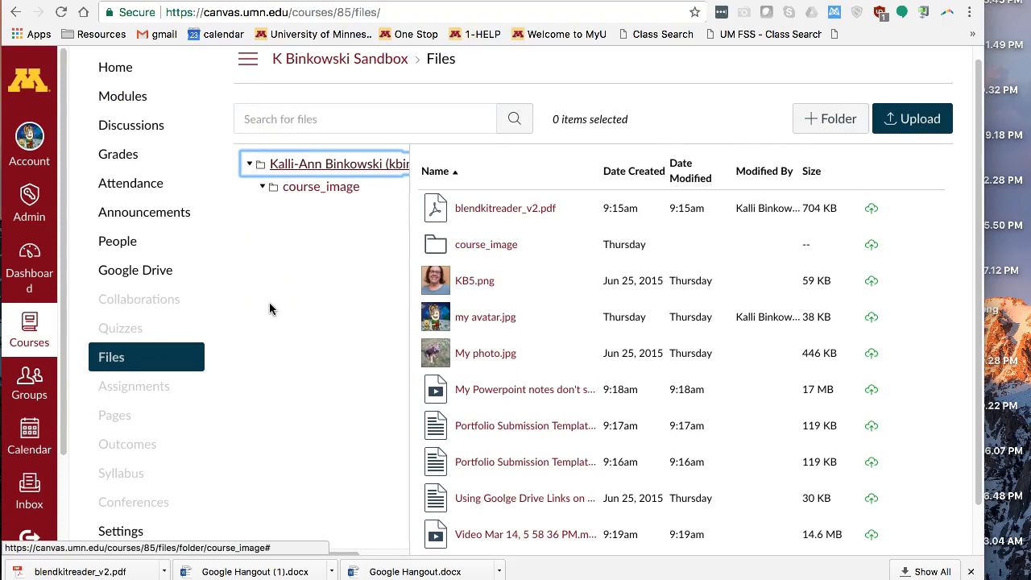
click(123, 102)
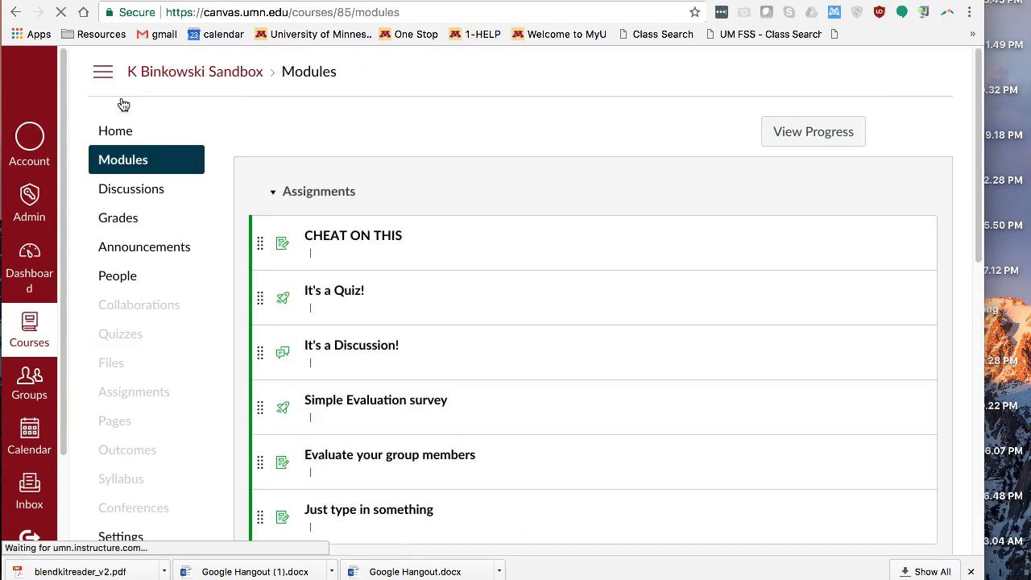
click(876, 193)
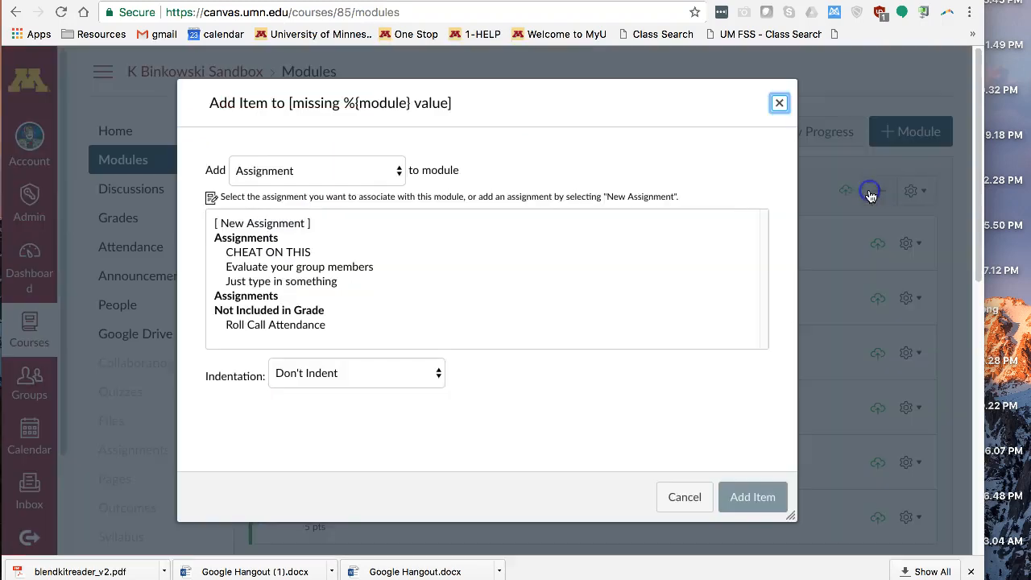
click(355, 175)
click(350, 202)
- Add My photo.jpg from the course files to the module and move it between Simple Evaluation survey and Evaluate your group members
scroll(338, 299, down, 2)
click(259, 266)
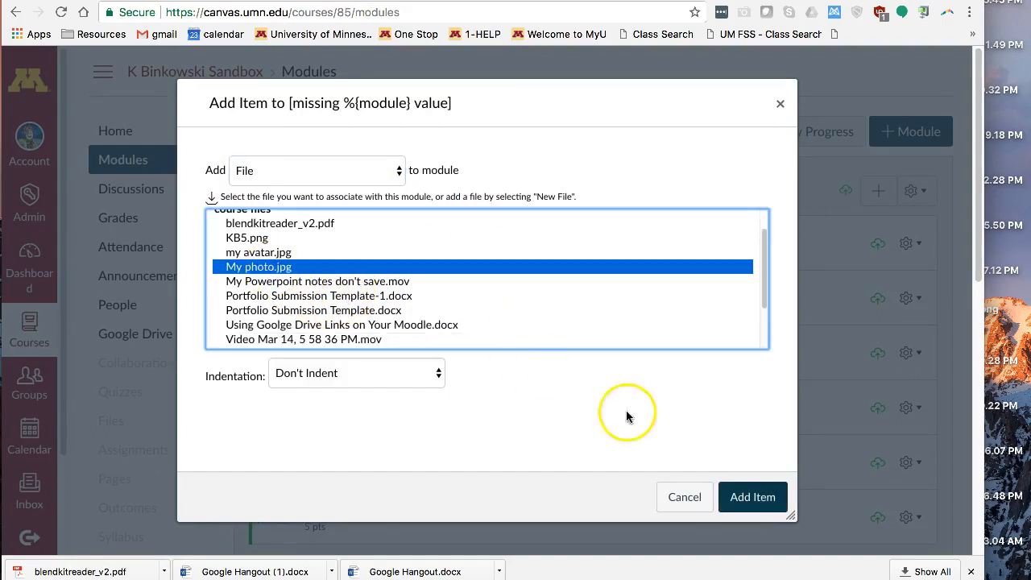
click(769, 499)
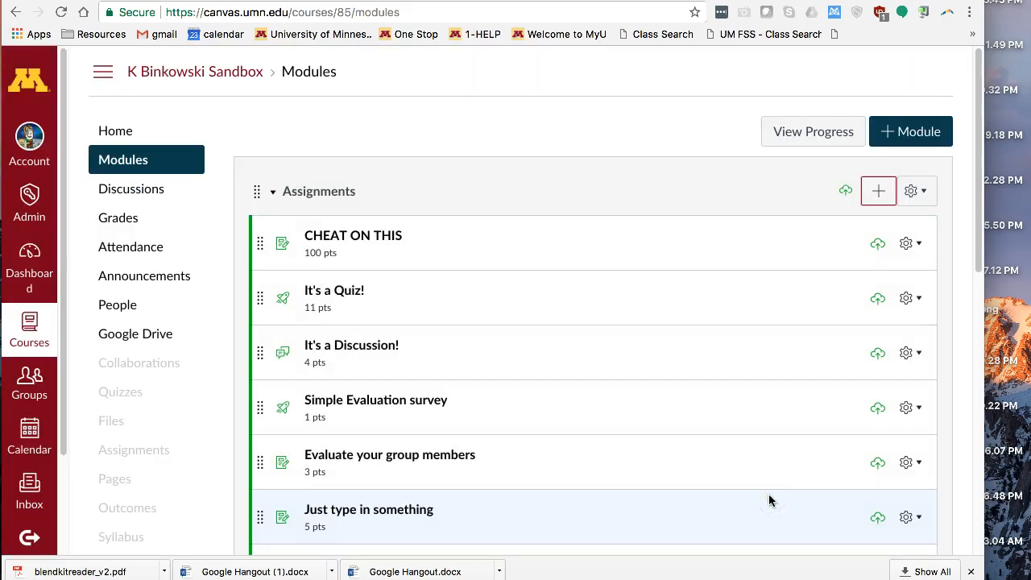
drag(286, 461, 279, 359)
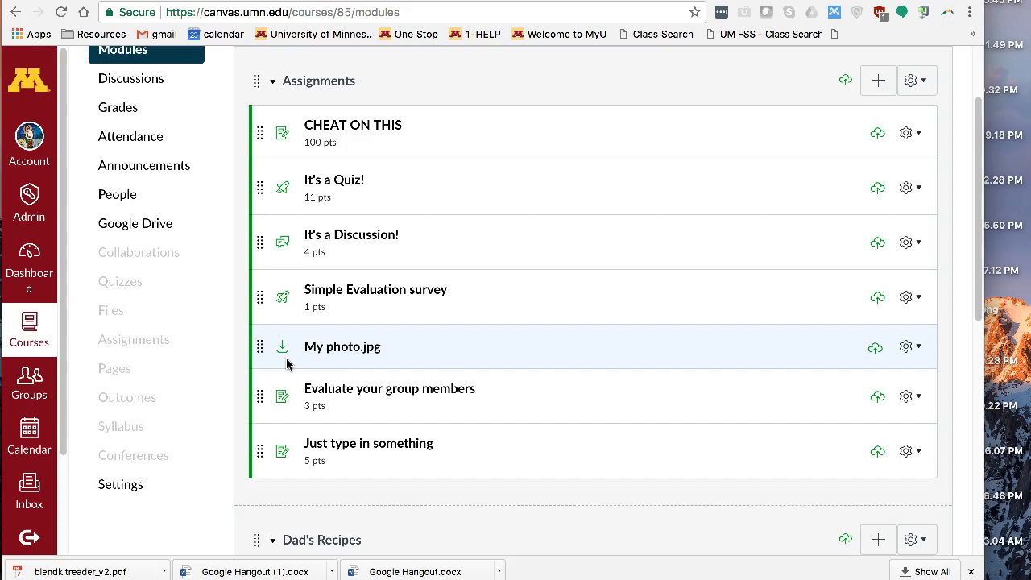
- Open Canvas Help from the global navigation
scroll(36, 495, down, 2)
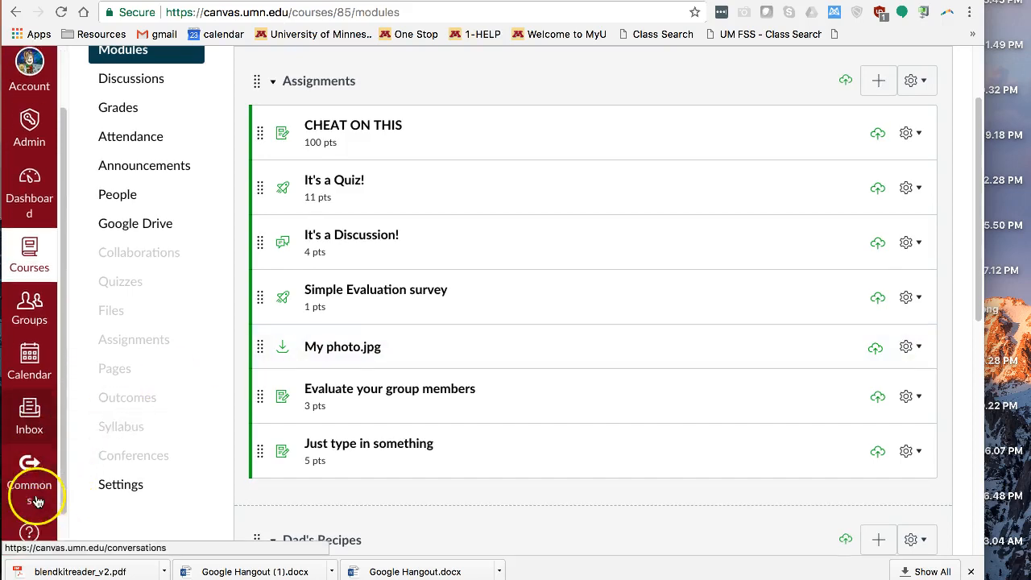
click(29, 493)
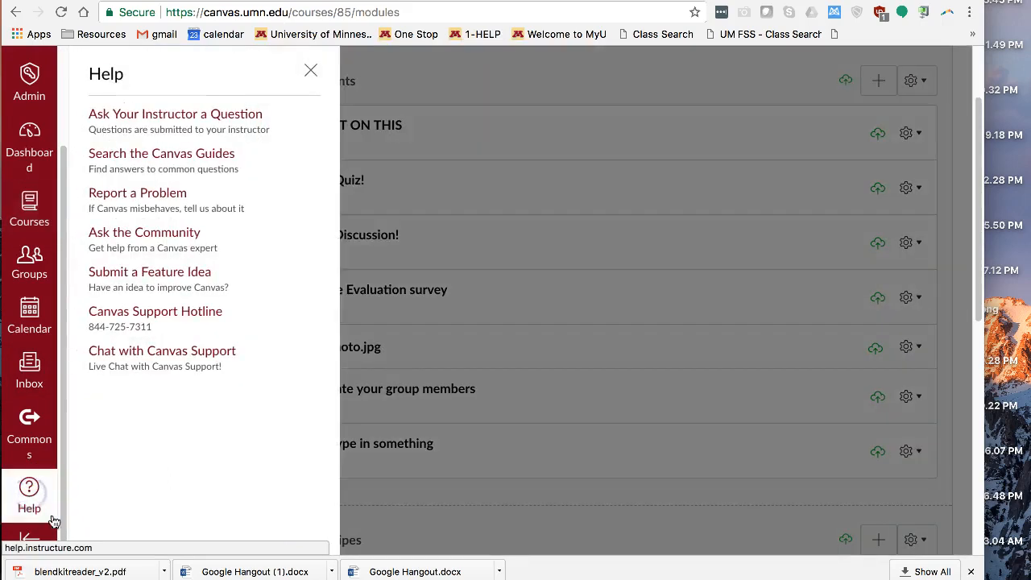